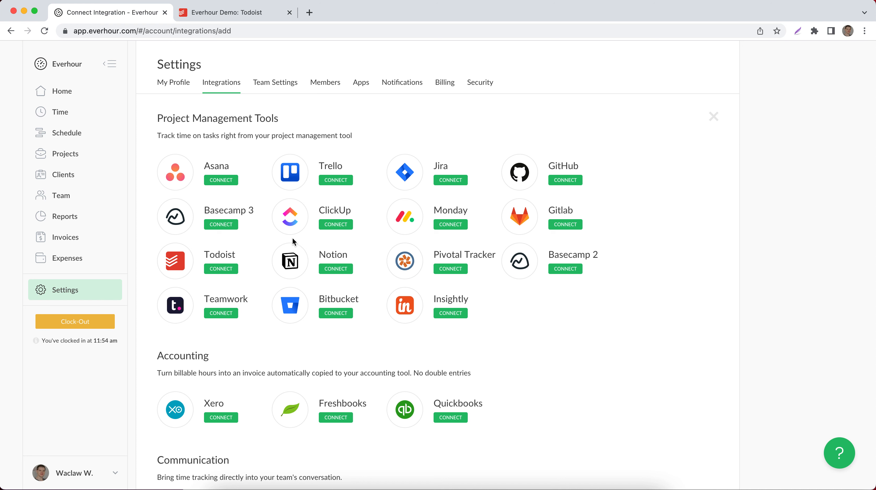
# Connect the Todoist integration and check its sync status in the list of integrations.
pyautogui.click(224, 273)
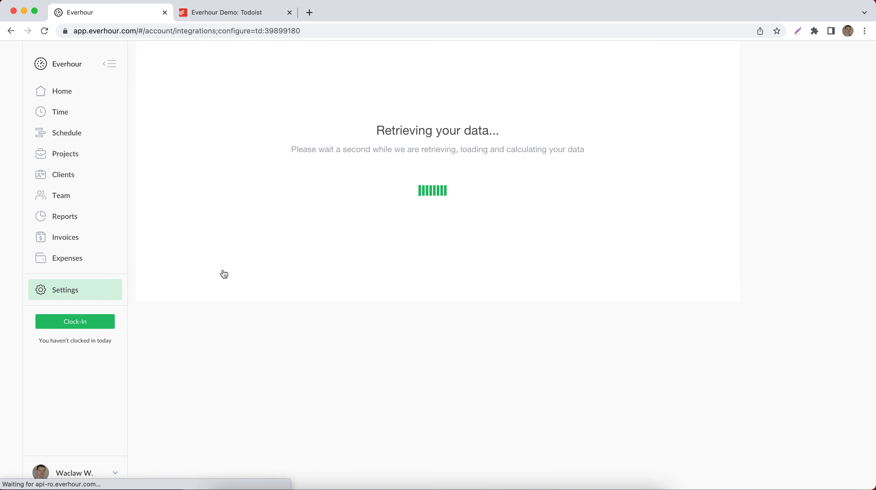
pyautogui.scroll(-4, 224, 274)
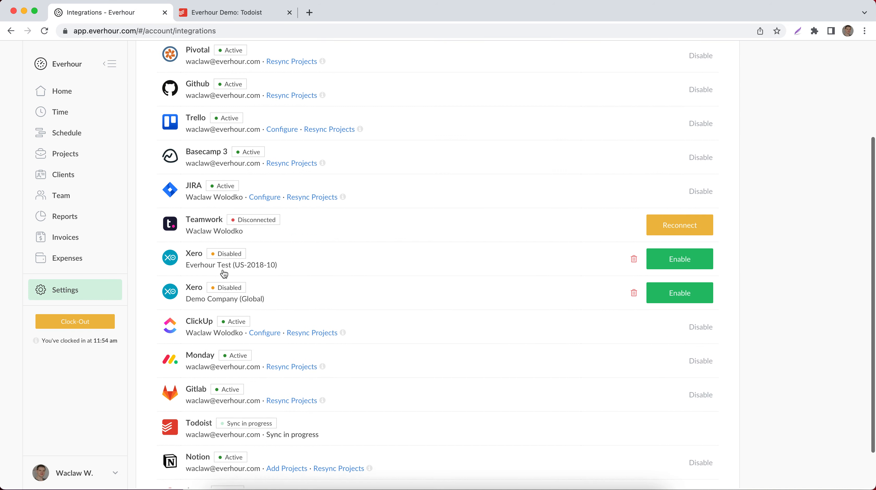
pyautogui.scroll(-1, 224, 273)
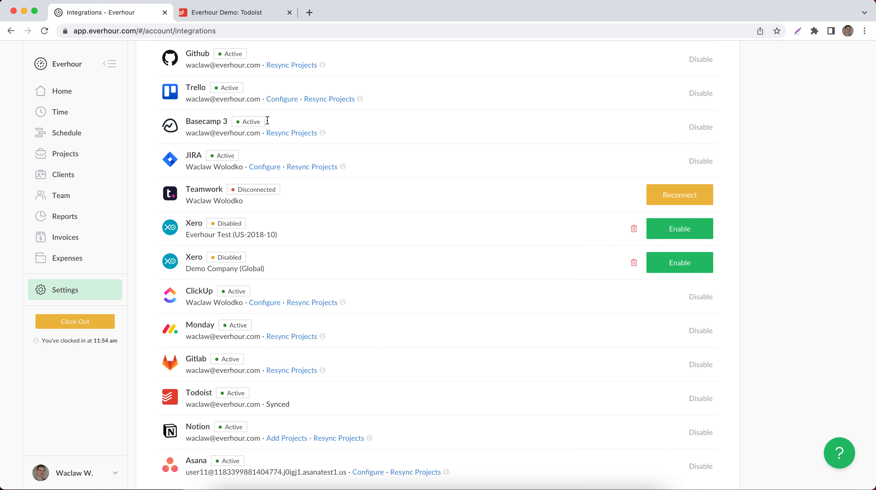
pyautogui.scroll(5, 275, 108)
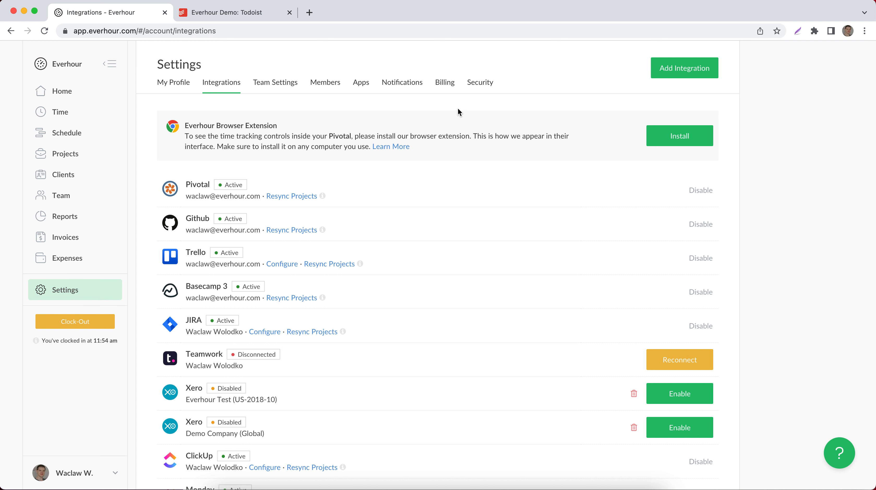
# Install the Everhour browser extension from the Chrome Web Store and dismiss the installation notice.
pyautogui.click(685, 144)
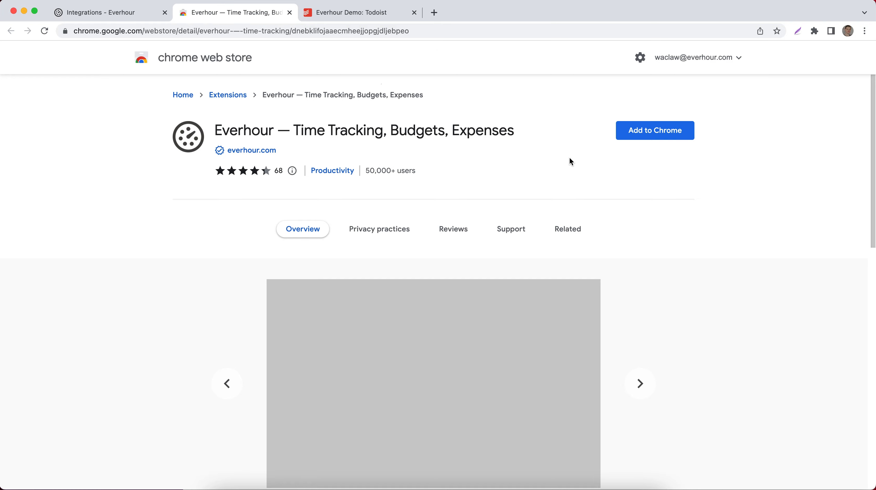
pyautogui.click(642, 137)
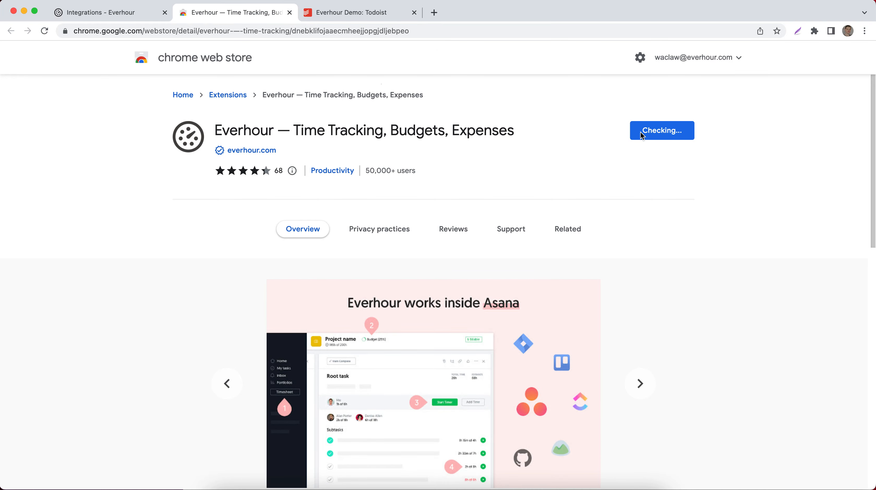
pyautogui.click(510, 288)
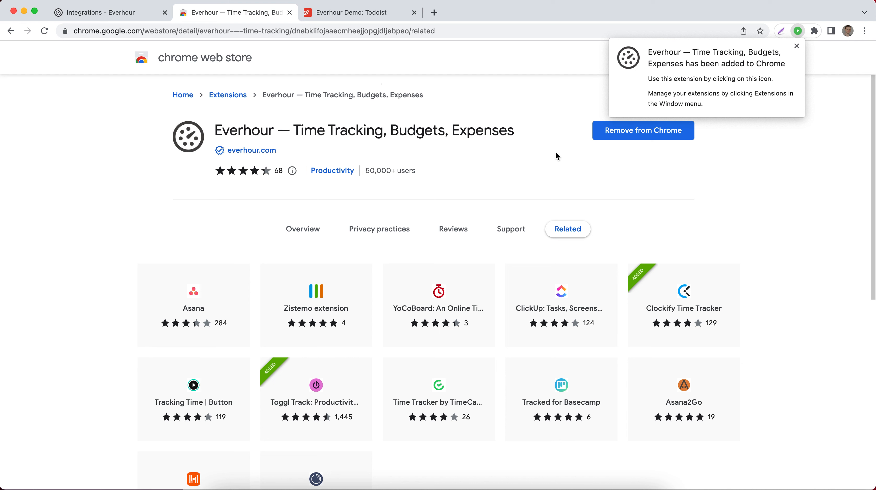
pyautogui.click(797, 46)
# Pin the Everhour extension in the browser and grant it access to the requested domains, closing the Web Store page.
pyautogui.click(815, 32)
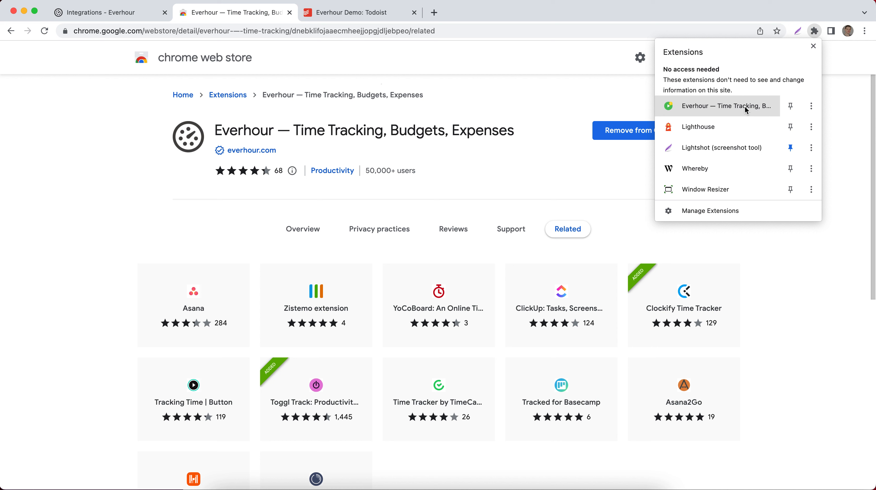
pyautogui.click(791, 109)
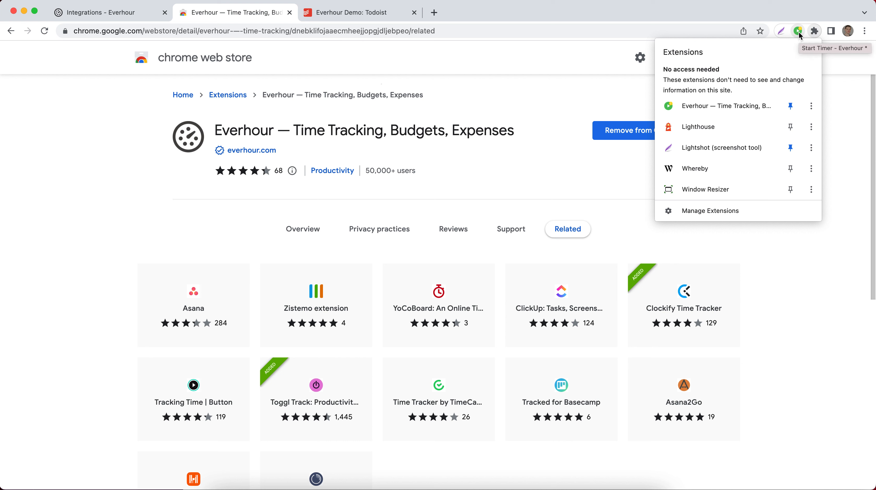
pyautogui.click(799, 31)
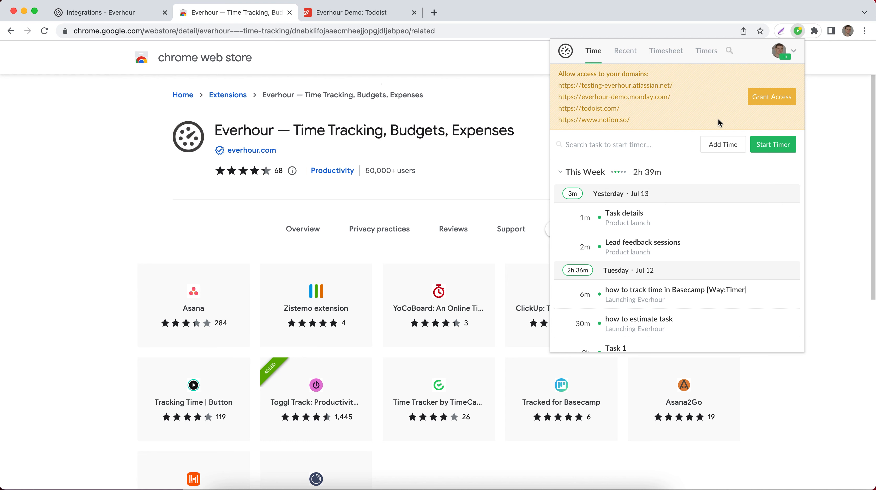
pyautogui.click(770, 100)
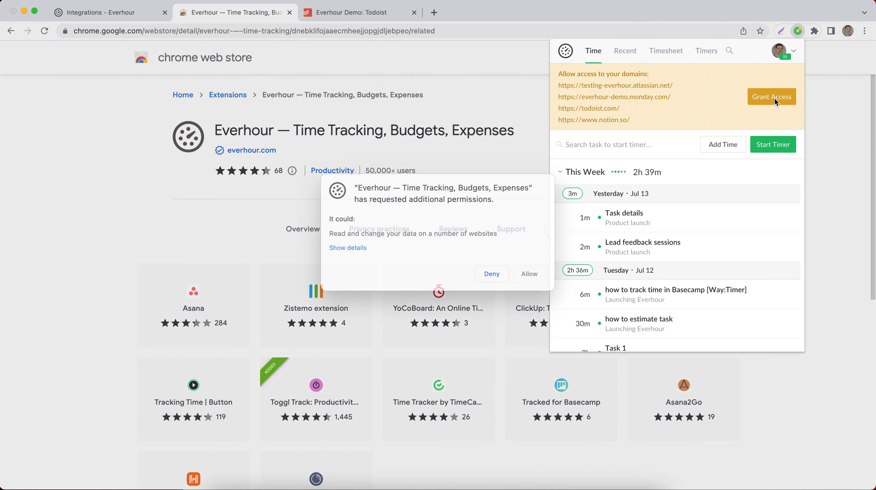
pyautogui.click(529, 286)
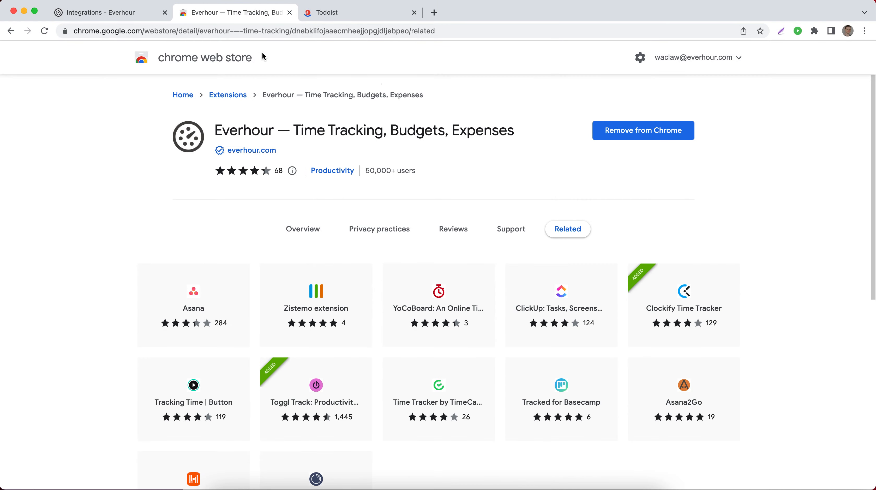
pyautogui.click(290, 13)
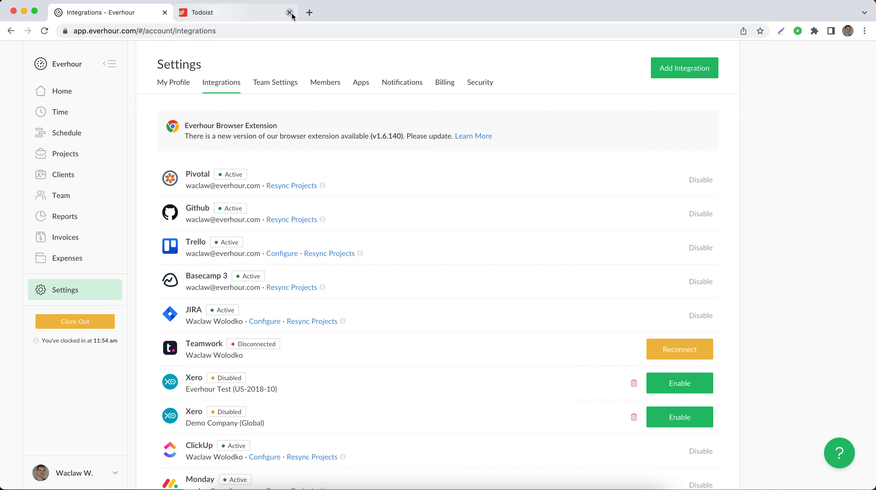
# Switch to Todoist and view the collaborators of the Everhour Demo project.
pyautogui.click(234, 17)
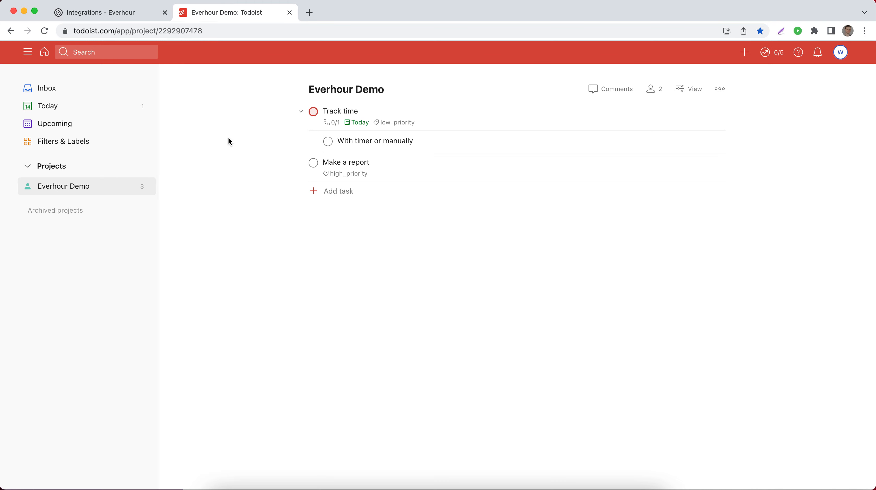
pyautogui.click(654, 95)
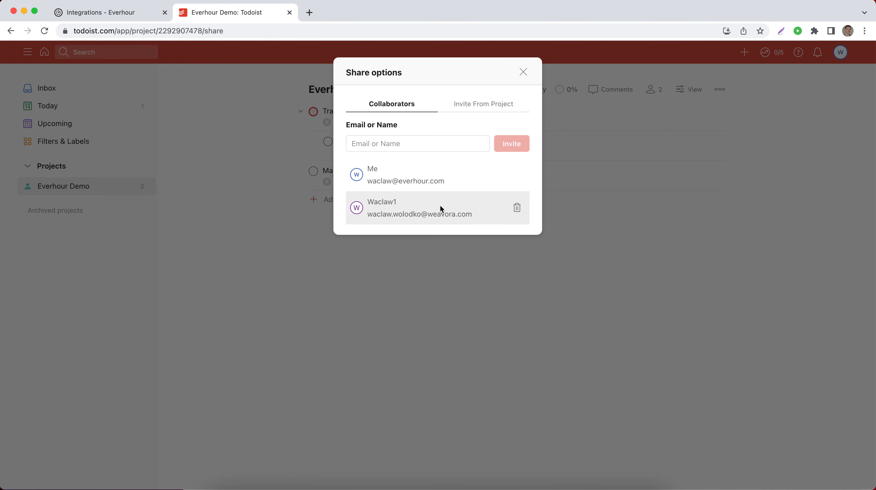
pyautogui.click(523, 72)
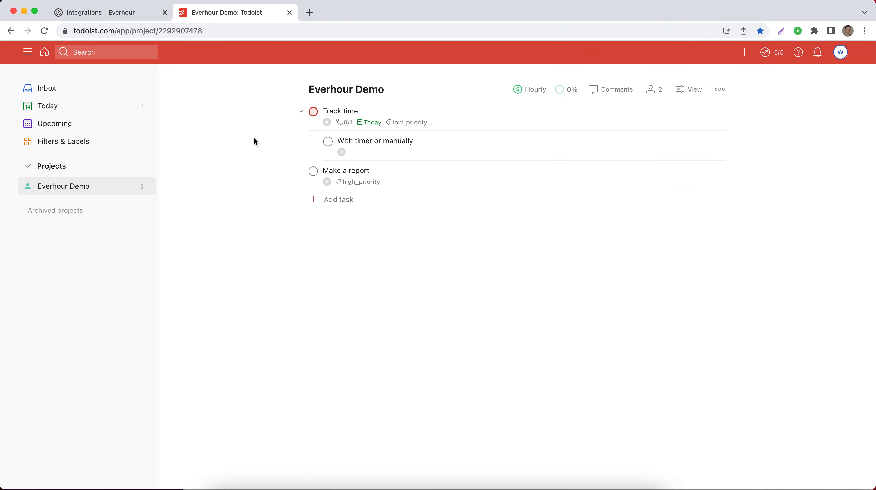
# Start the timer on the Track time task and stop it from the task's details.
pyautogui.click(326, 123)
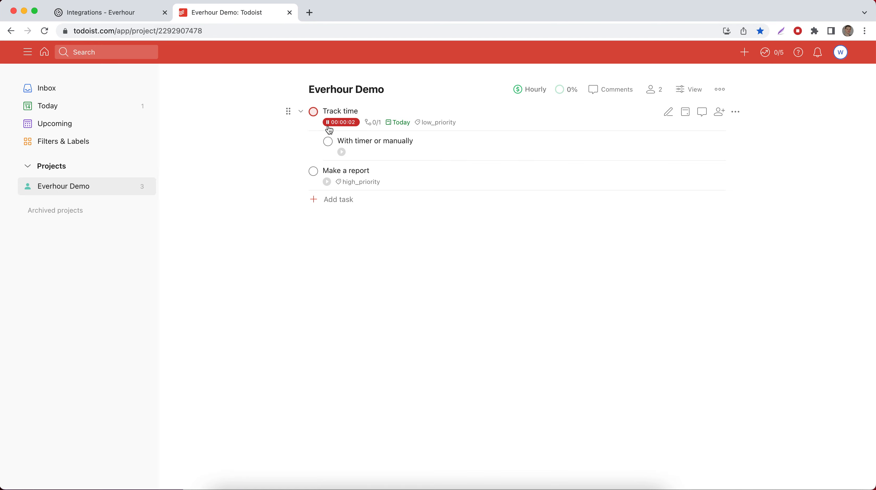
pyautogui.click(345, 114)
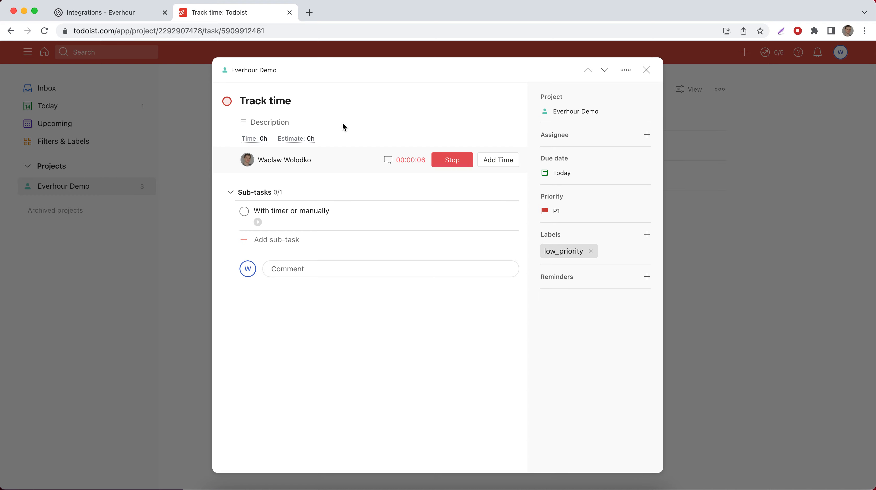
pyautogui.click(462, 167)
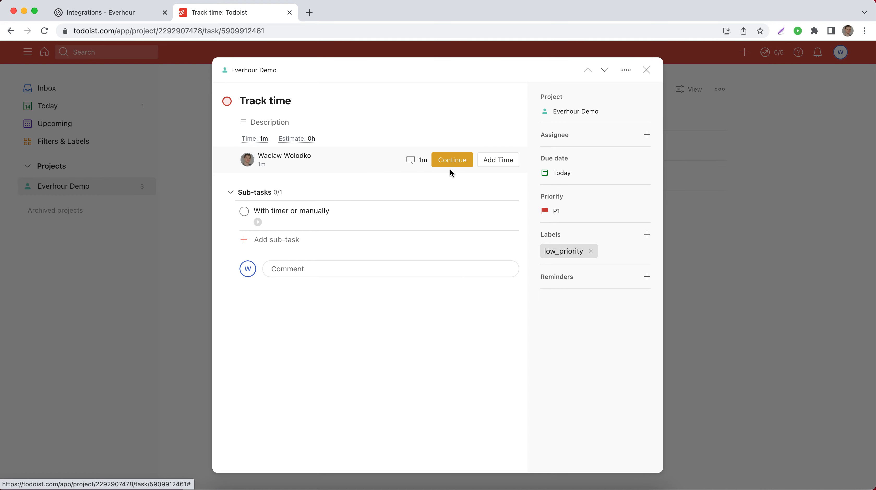
# Add a manual time entry of 1h dated 2022-07-14 to the Track time task.
pyautogui.click(509, 166)
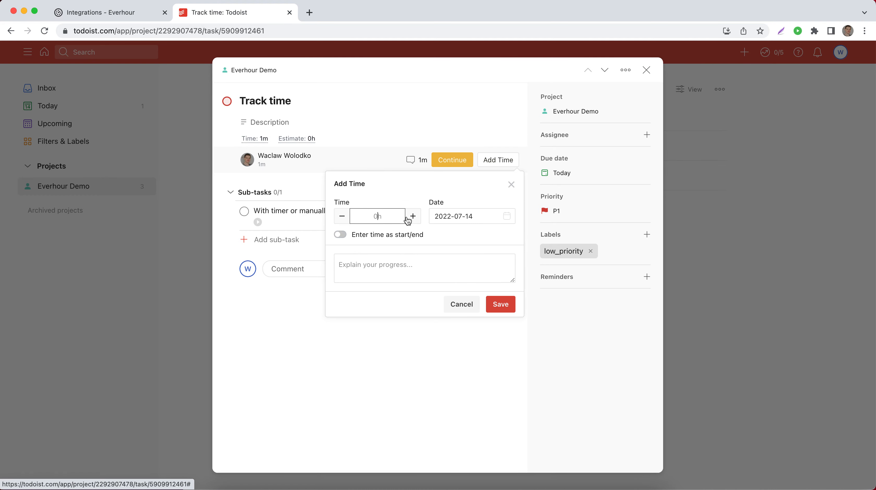
pyautogui.write('1h')
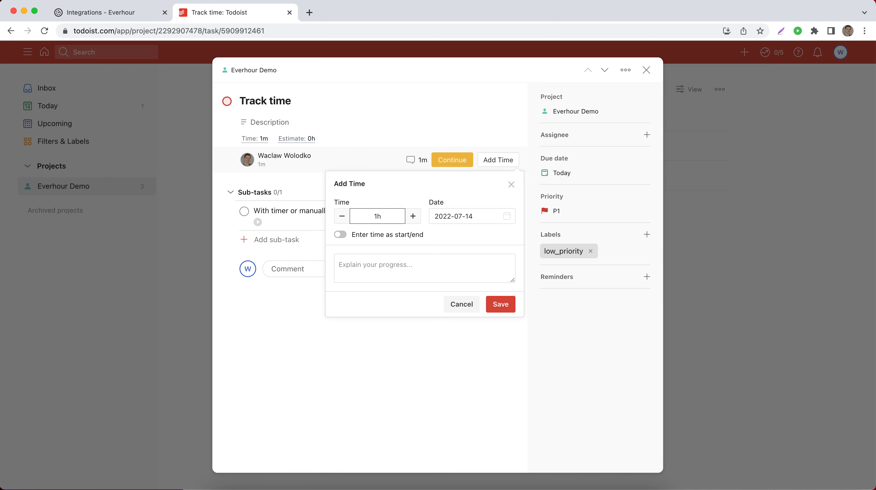
pyautogui.click(469, 217)
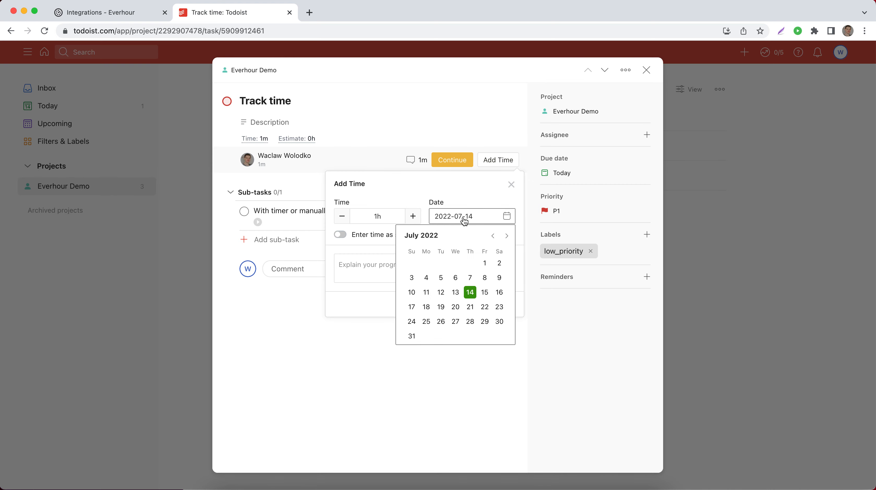
pyautogui.click(464, 218)
pyautogui.click(503, 310)
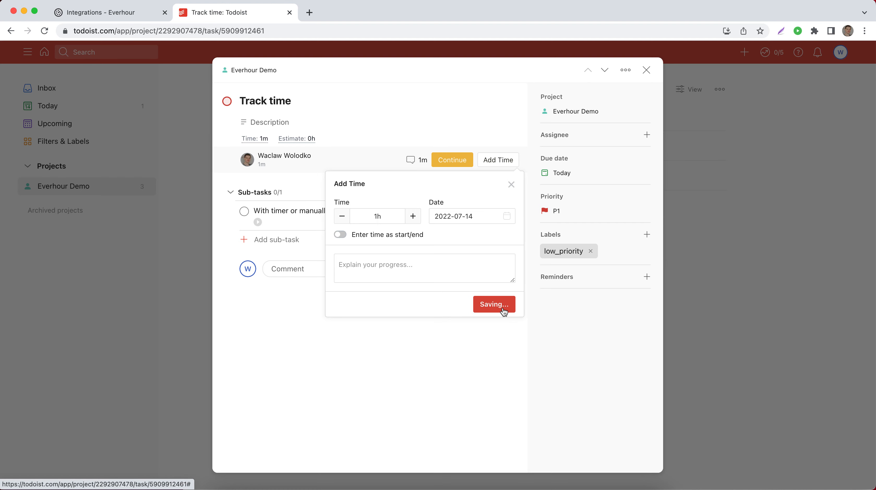
# Set the Track time task's Thursday time to 30m for this week, save it and close the task details.
pyautogui.click(266, 169)
pyautogui.click(369, 231)
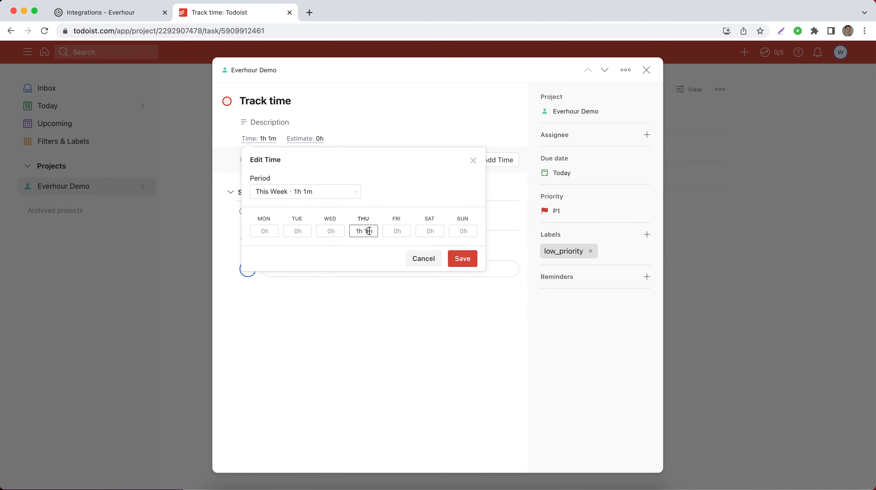
pyautogui.tripleClick(368, 231)
pyautogui.write('30m')
pyautogui.click(469, 260)
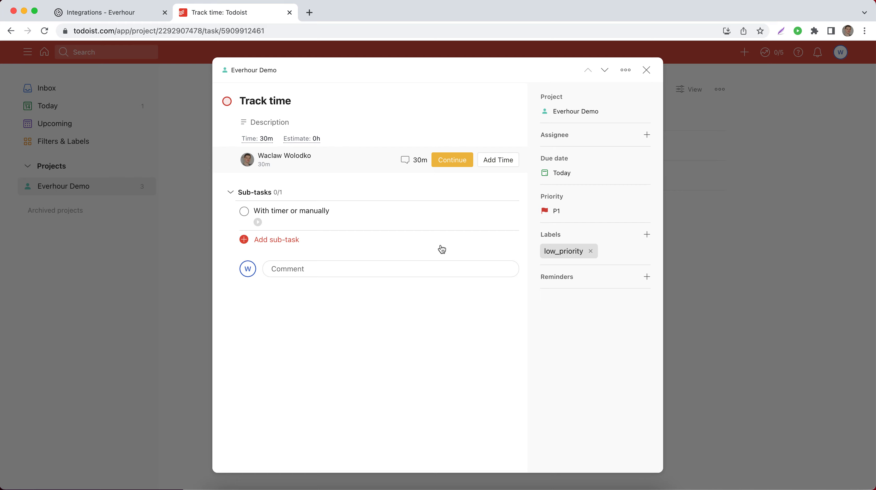
pyautogui.click(648, 71)
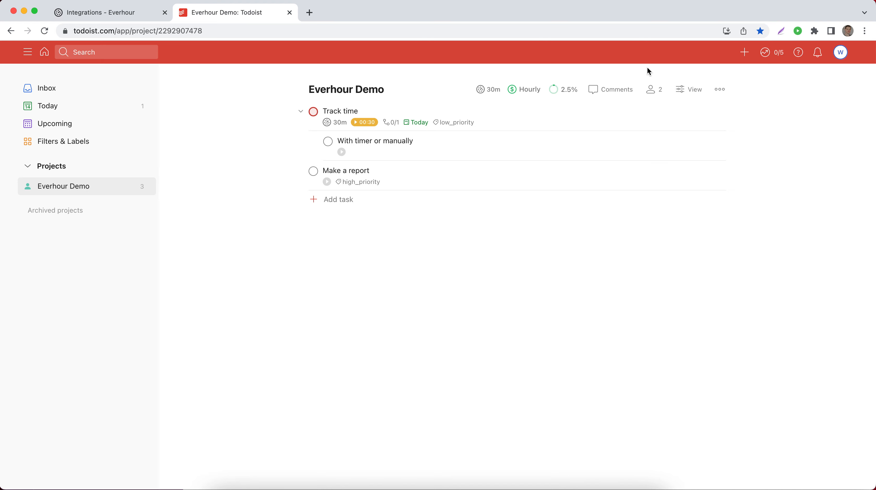
# Open the Everhour Demo project's billing settings and examine the available billing and budget types.
pyautogui.moveTo(530, 94)
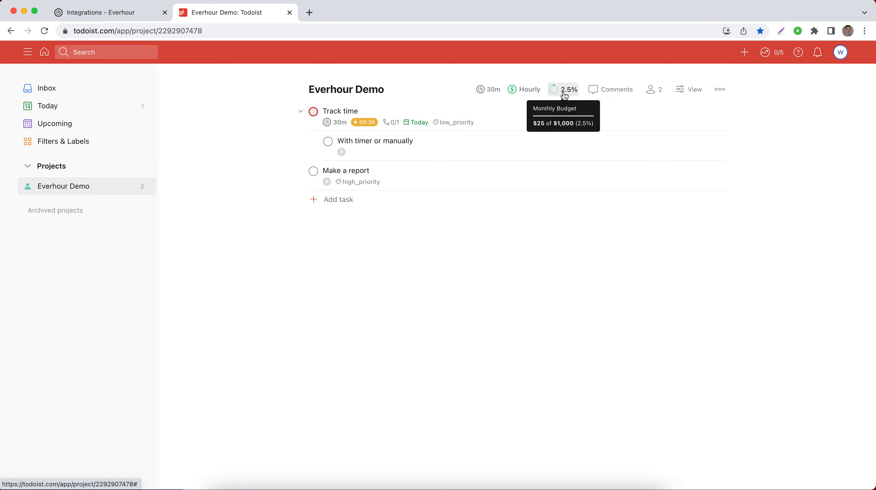
pyautogui.click(532, 90)
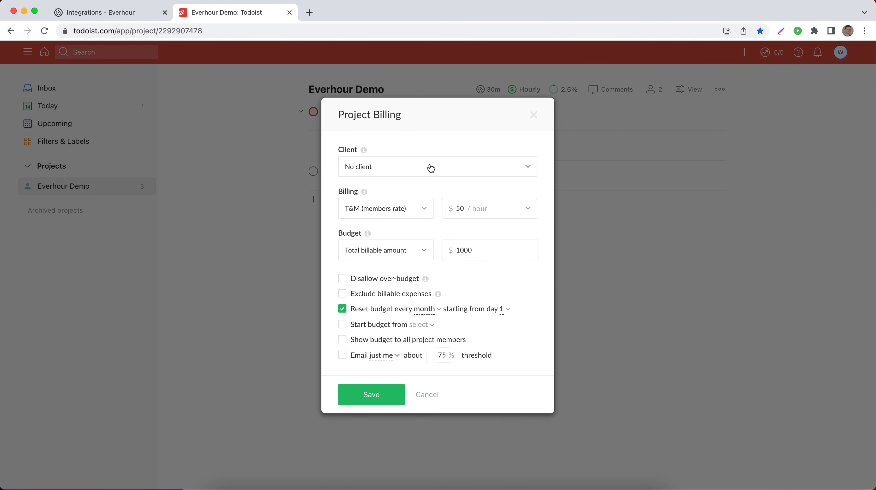
pyautogui.click(415, 206)
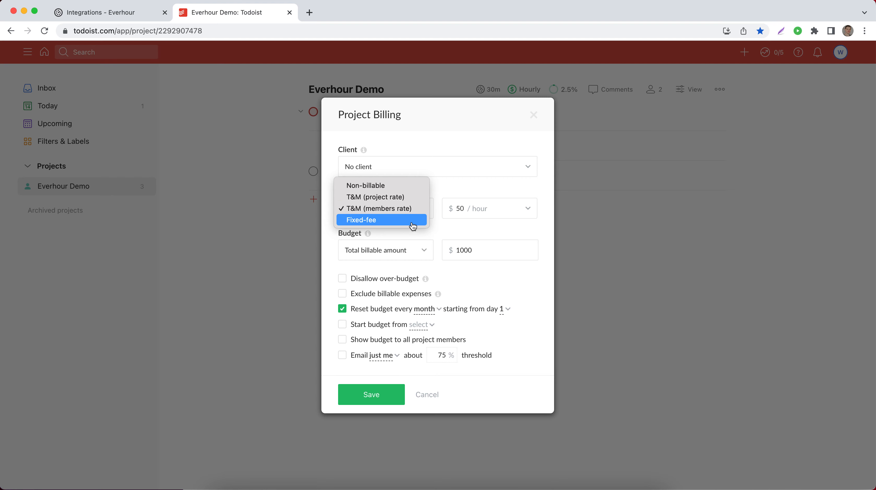
pyautogui.click(452, 182)
pyautogui.click(410, 254)
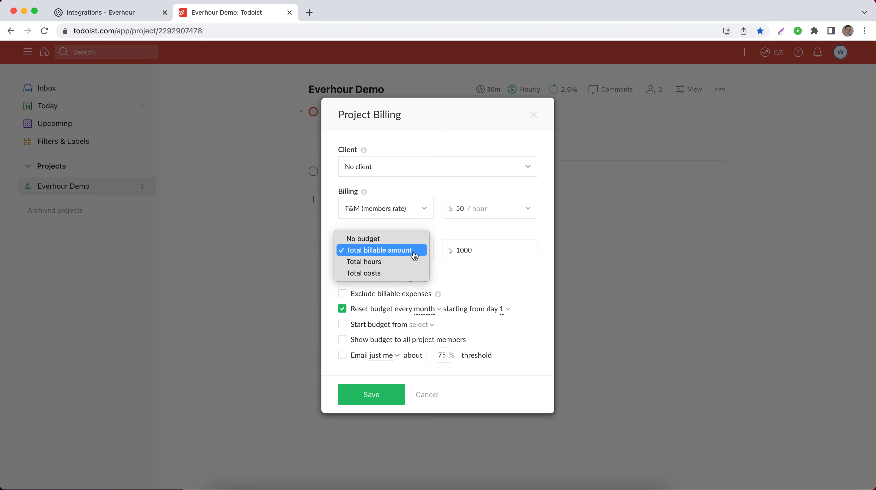
pyautogui.click(451, 272)
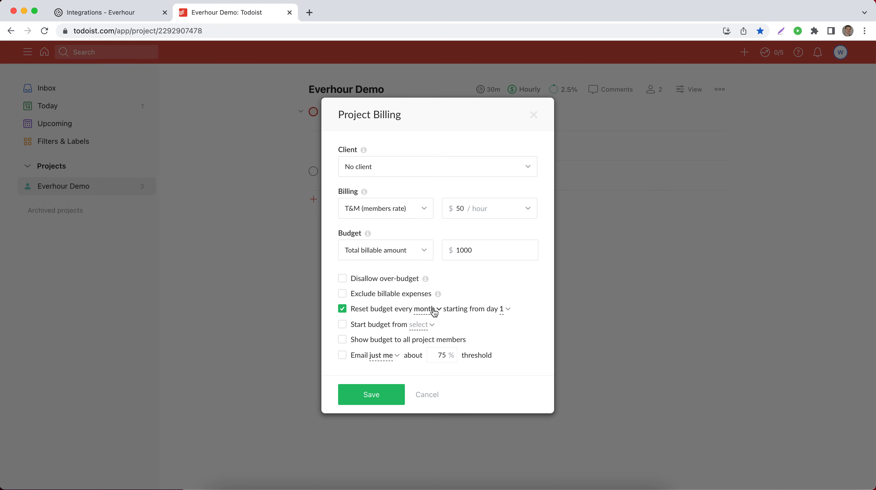
# Try enabling the email alert for the 75% budget threshold and close the project billing settings without saving.
pyautogui.click(343, 357)
pyautogui.click(534, 115)
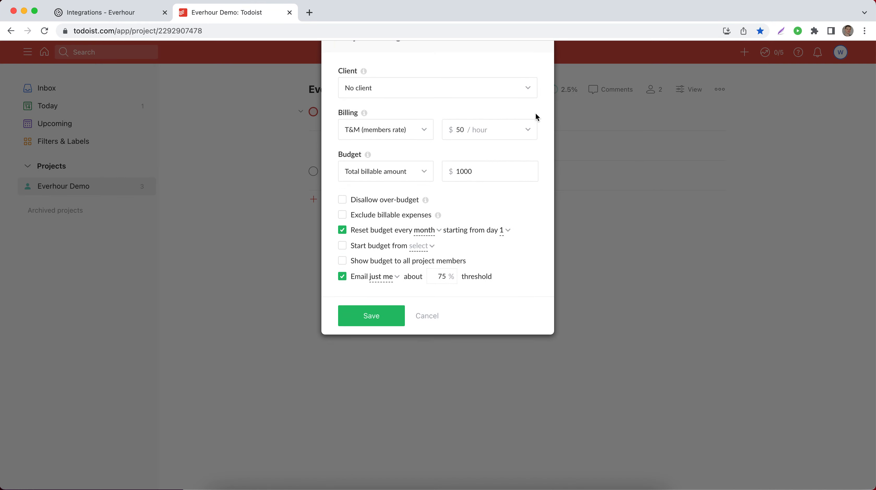
pyautogui.scroll(3, 256, 128)
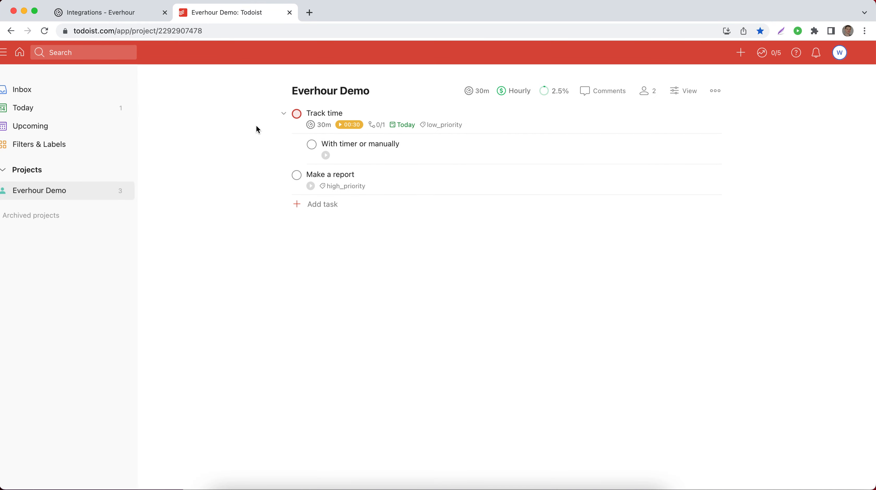
pyautogui.press('super+minus')
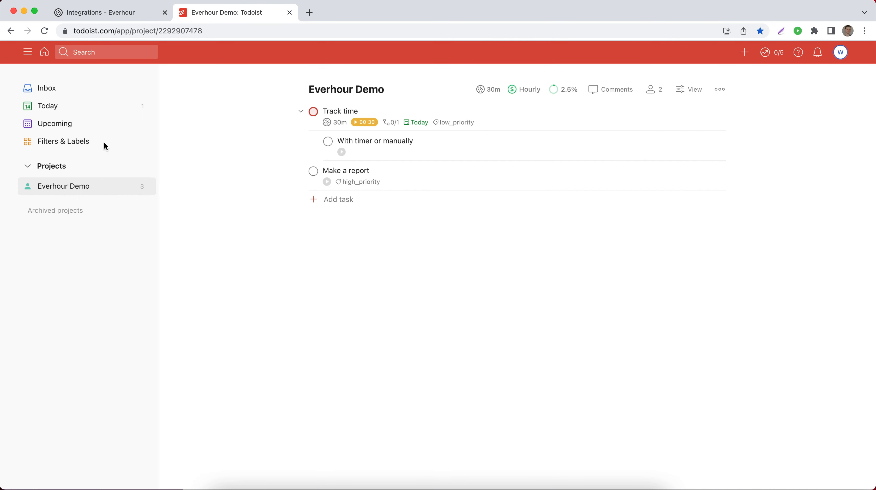
# Switch to Everhour and open the Todoist Time custom report from the reports overview.
pyautogui.click(96, 14)
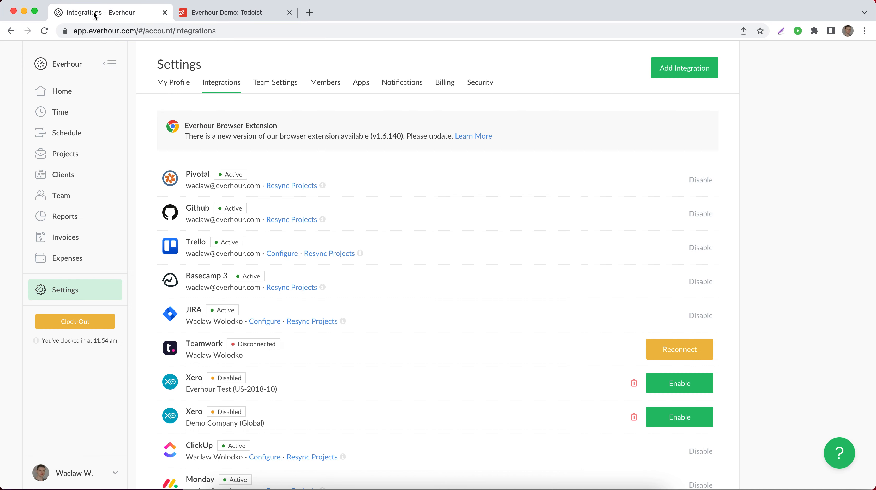
pyautogui.click(89, 218)
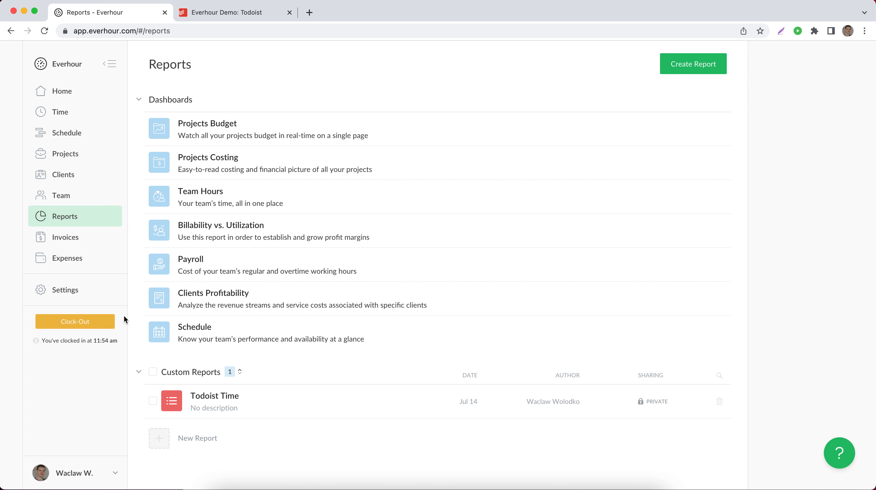
pyautogui.click(229, 398)
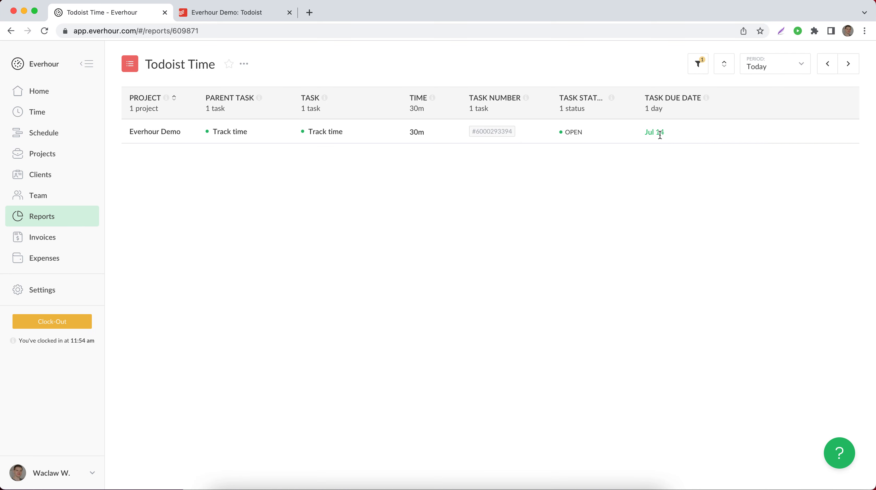
# Review the Todoist Time report's download formats and recurring email delivery options, and close the email dialog without scheduling.
pyautogui.click(245, 65)
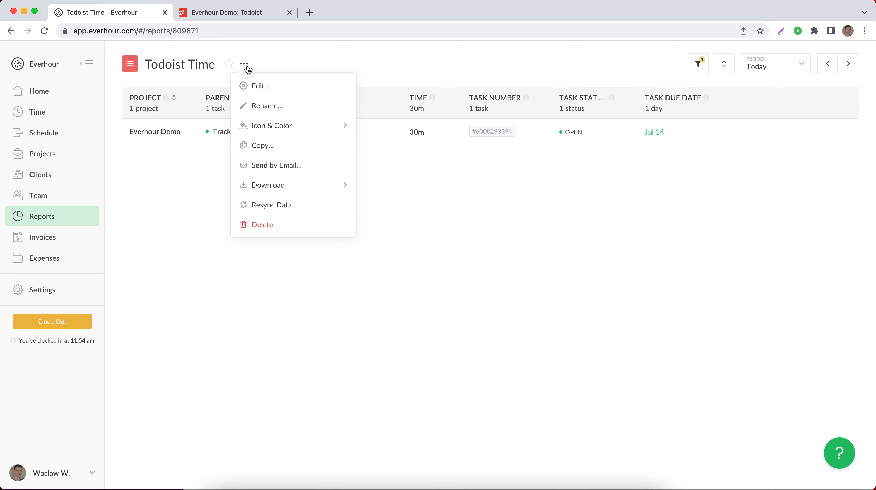
pyautogui.moveTo(297, 187)
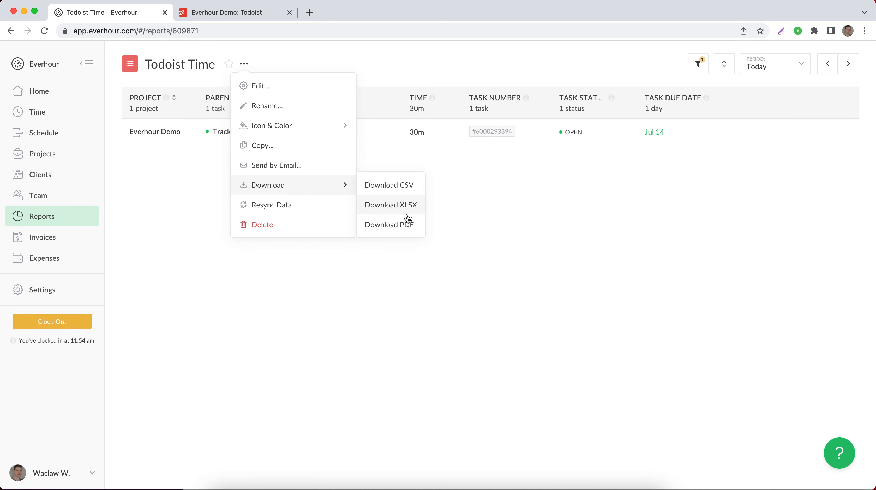
pyautogui.click(290, 166)
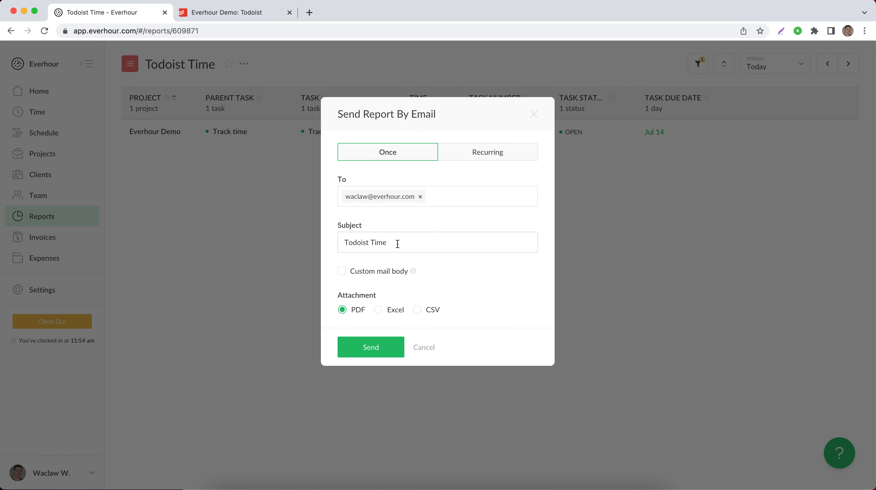
pyautogui.click(480, 157)
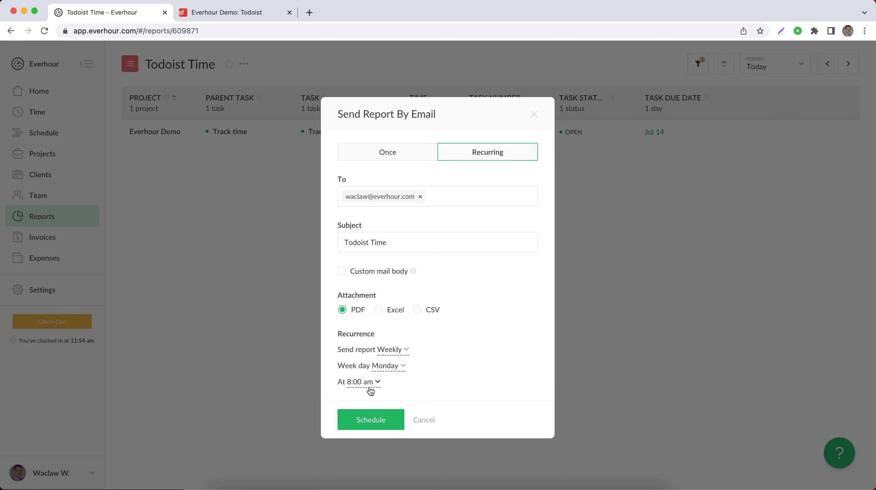
pyautogui.click(534, 114)
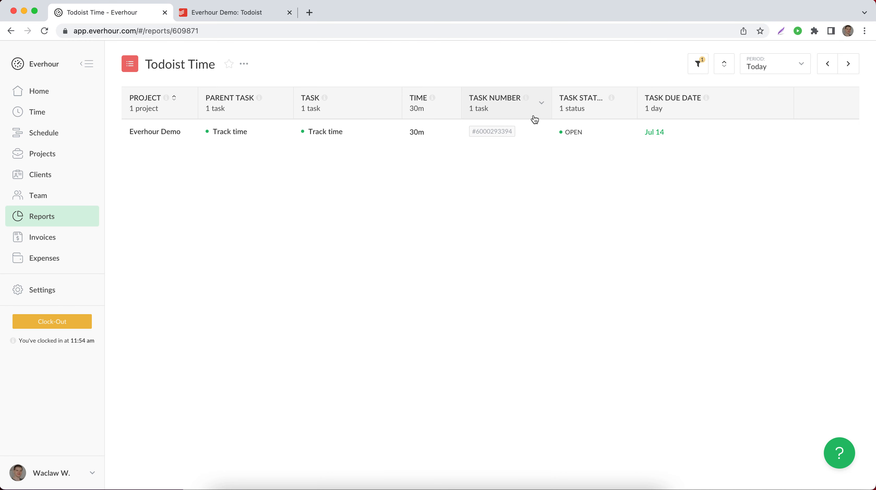